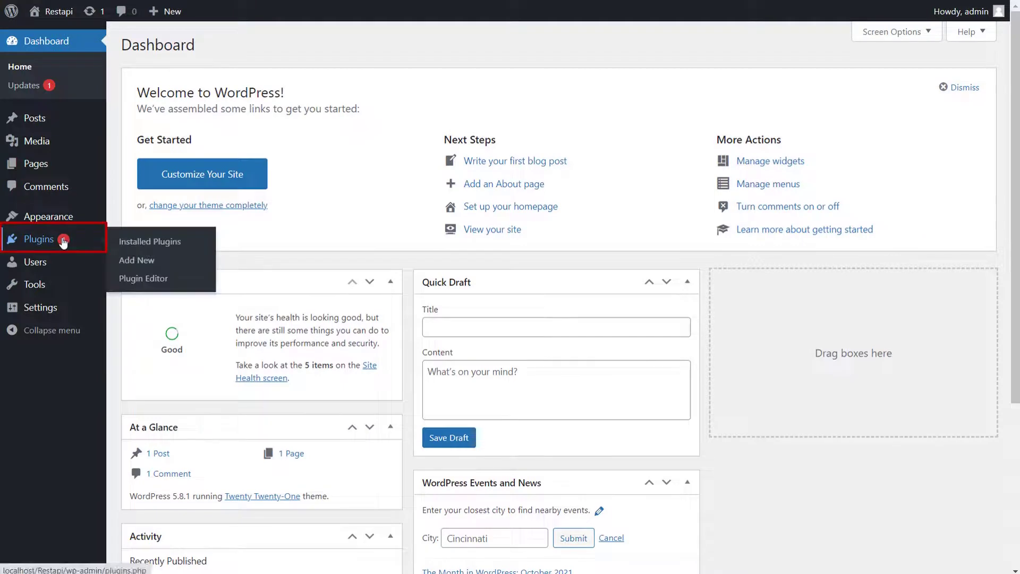
Step: Upload wp-rest-api-authentication-all-inclusive.zip as a new plugin, install it and activate it
{"action": "left_click", "coordinate": [64, 242]}
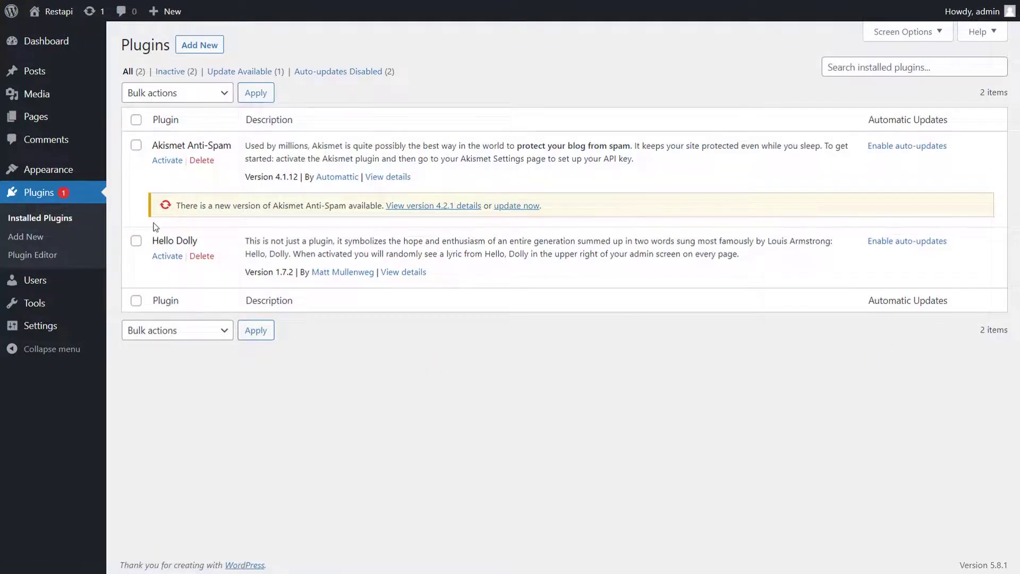
{"action": "left_click", "coordinate": [197, 46]}
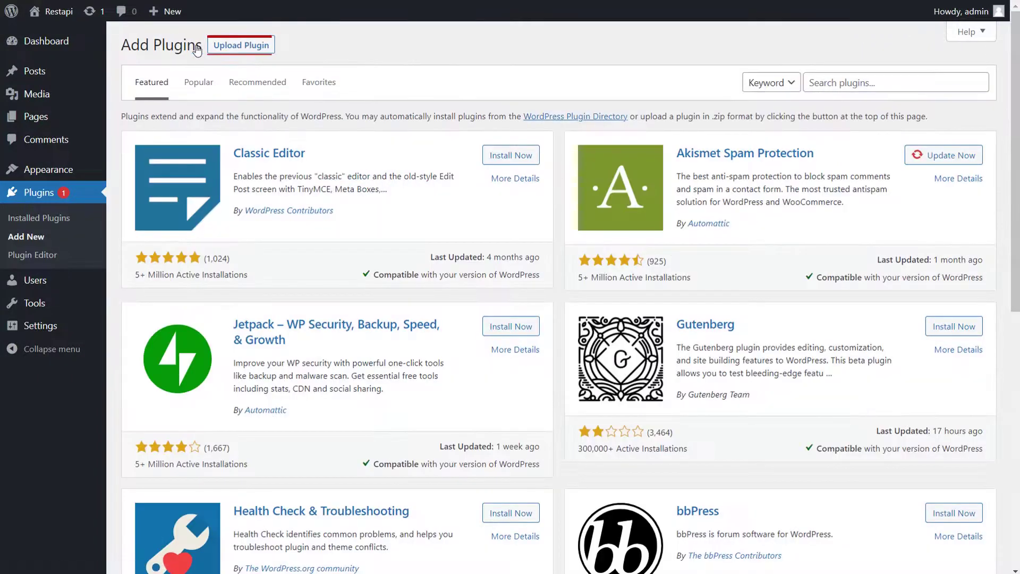
{"action": "left_click", "coordinate": [236, 48]}
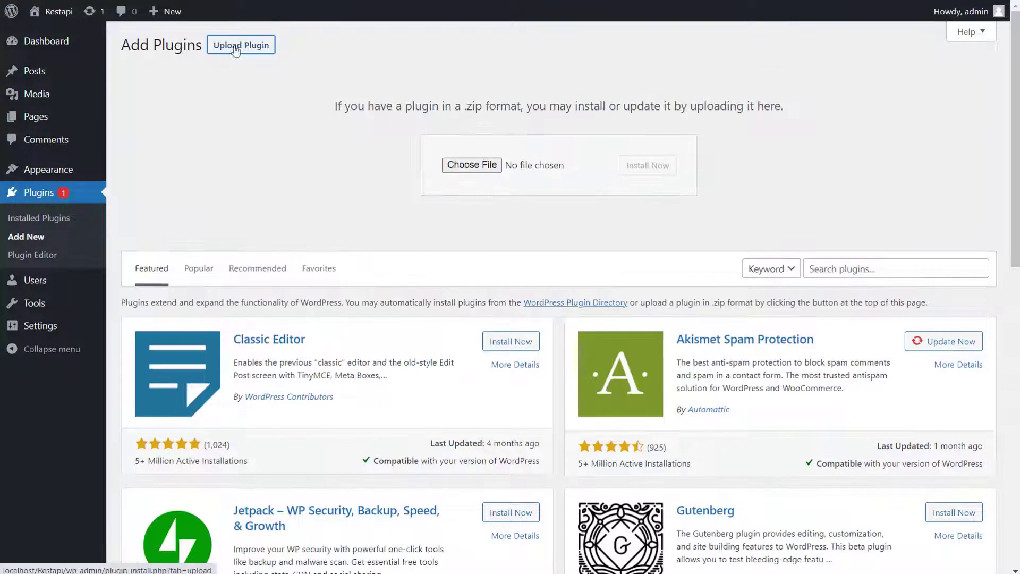
{"action": "left_click", "coordinate": [463, 166]}
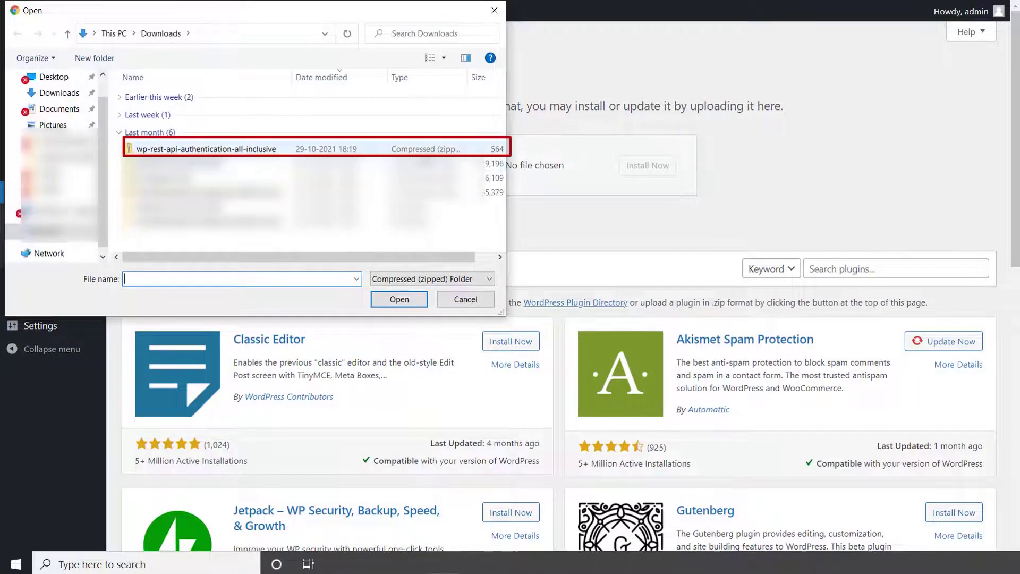
{"action": "left_click", "coordinate": [463, 149]}
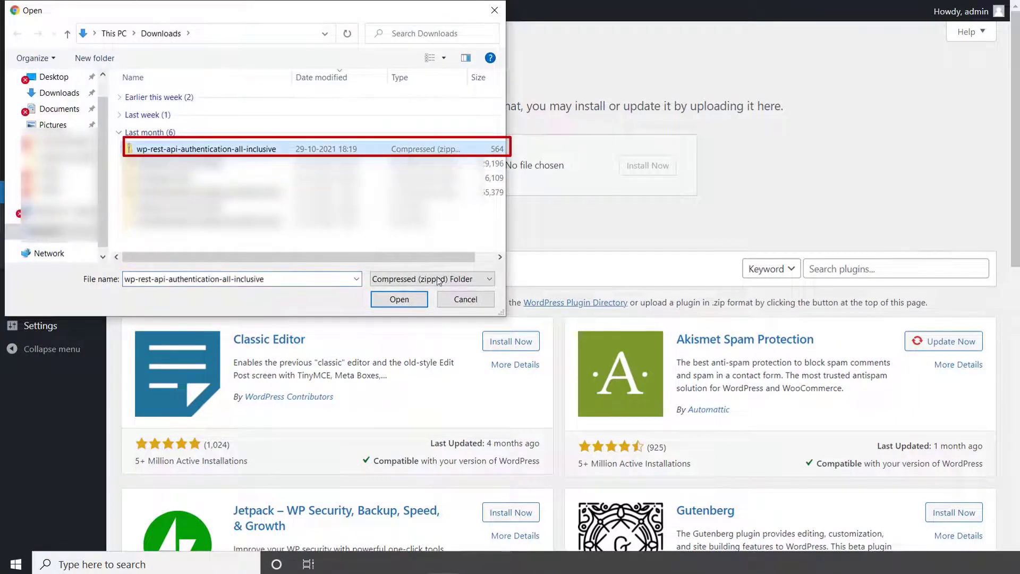
{"action": "left_click", "coordinate": [414, 300]}
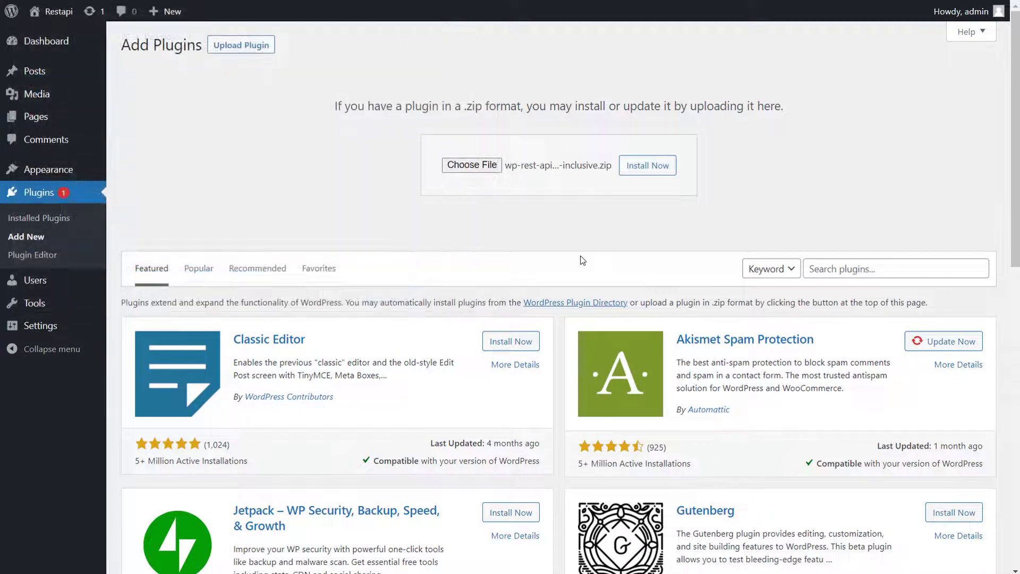
{"action": "left_click", "coordinate": [644, 171]}
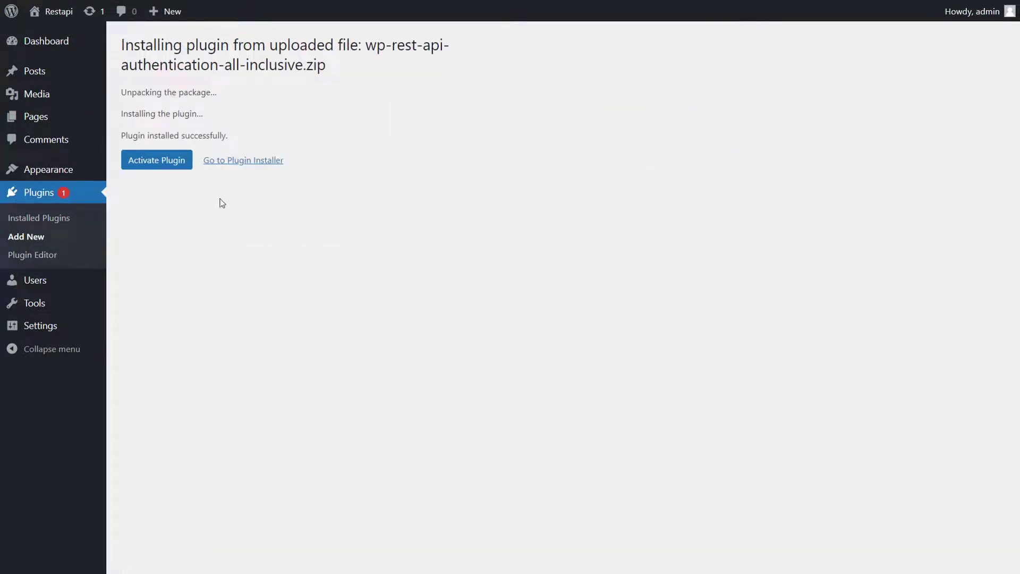
{"action": "left_click", "coordinate": [172, 166]}
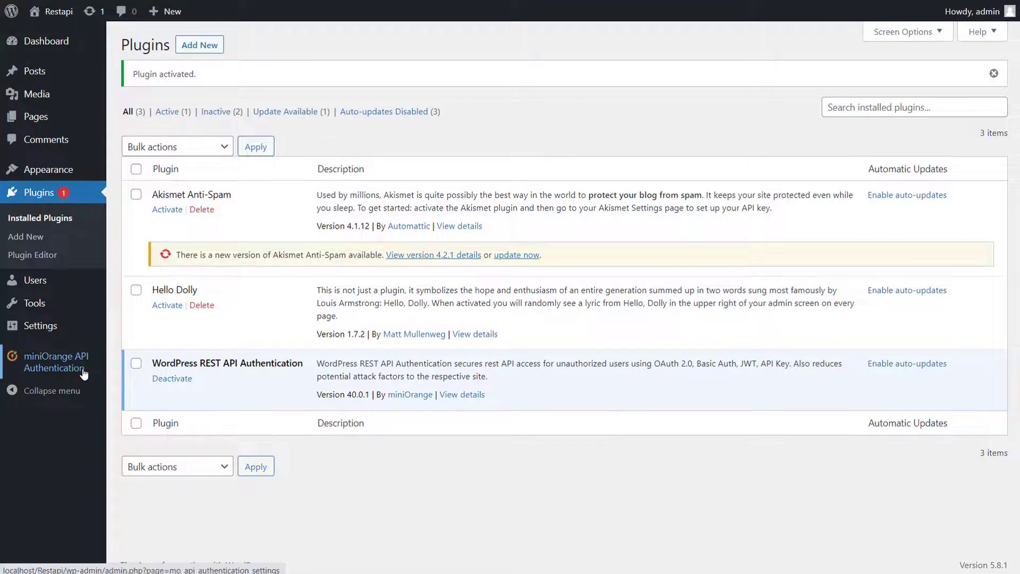
Step: Log in to miniOrange API Authentication, accept the terms and activate the license
{"action": "left_click", "coordinate": [53, 363]}
{"action": "left_click", "coordinate": [332, 207]}
{"action": "key", "text": "Return"}
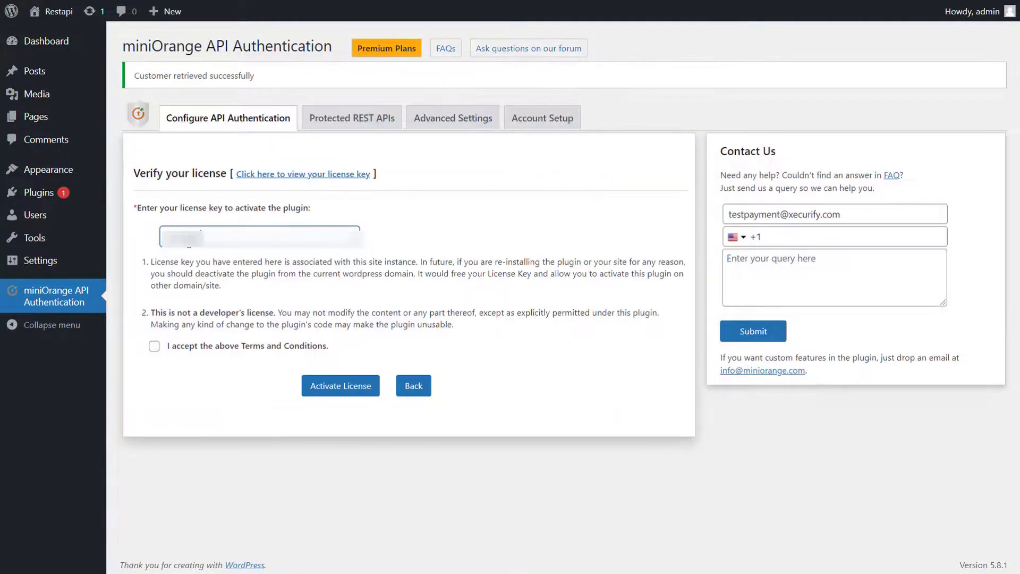
{"action": "left_click", "coordinate": [154, 346]}
{"action": "left_click", "coordinate": [327, 386]}
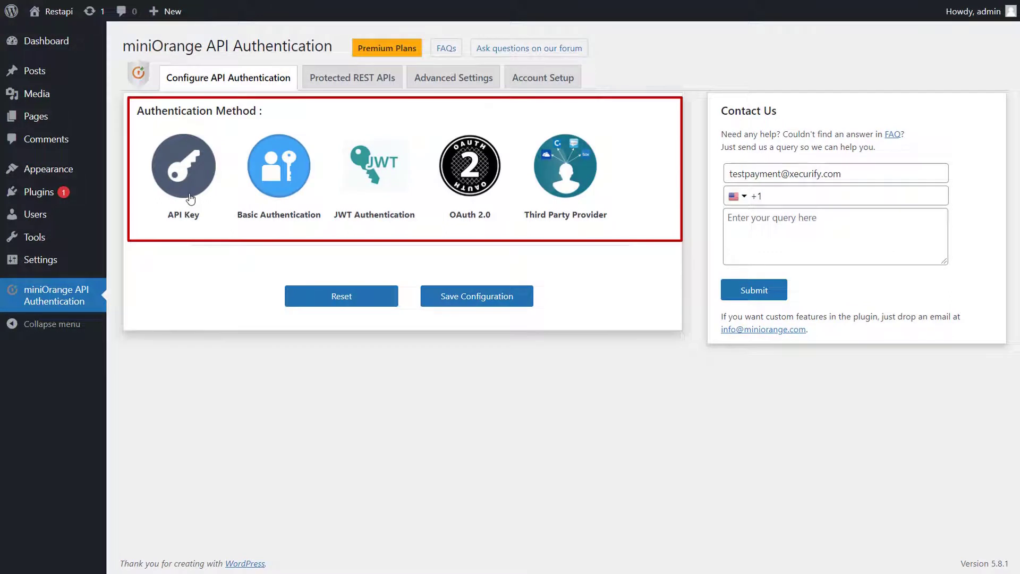
Step: Select API Key as the authentication method and save the configuration
{"action": "left_click", "coordinate": [190, 198]}
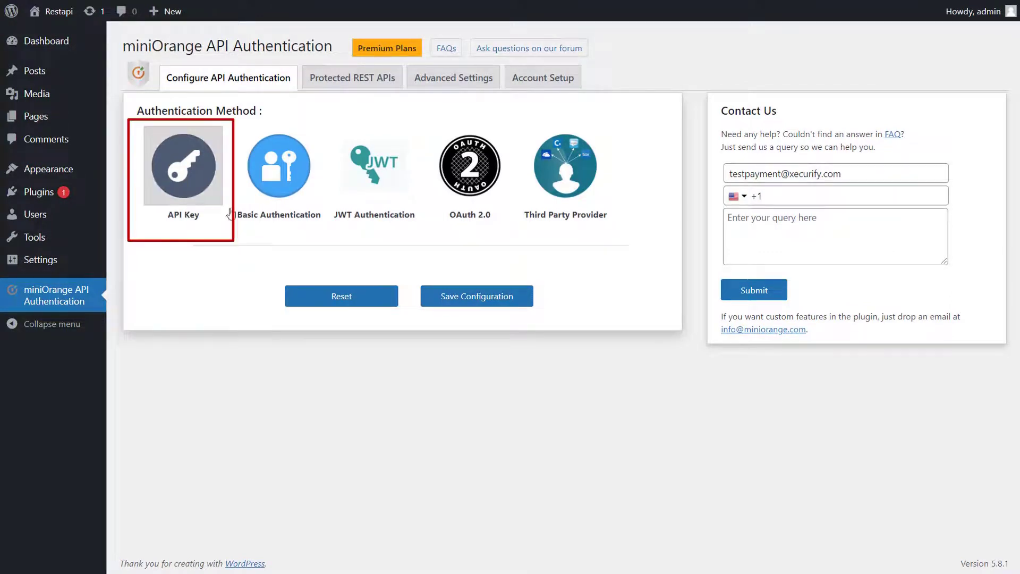
{"action": "left_click", "coordinate": [465, 297]}
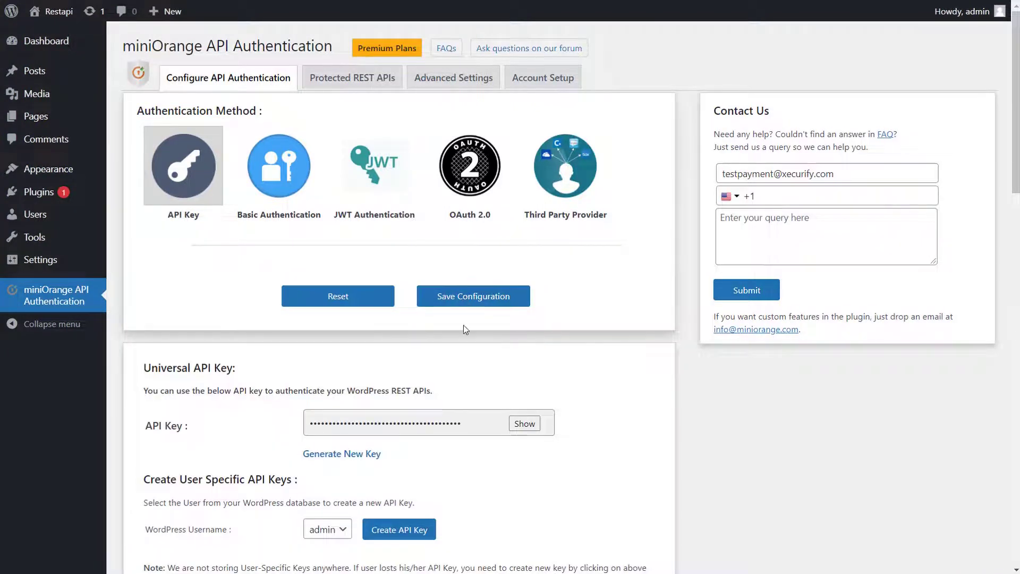
{"action": "scroll", "coordinate": [465, 328], "scroll_direction": "down", "scroll_amount": 1}
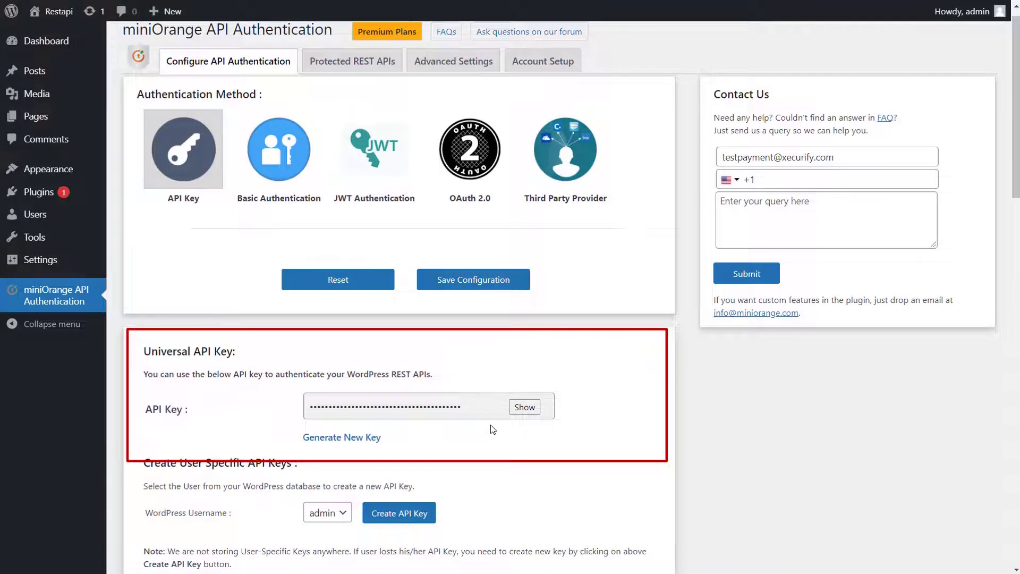
{"action": "scroll", "coordinate": [493, 429], "scroll_direction": "up", "scroll_amount": 1}
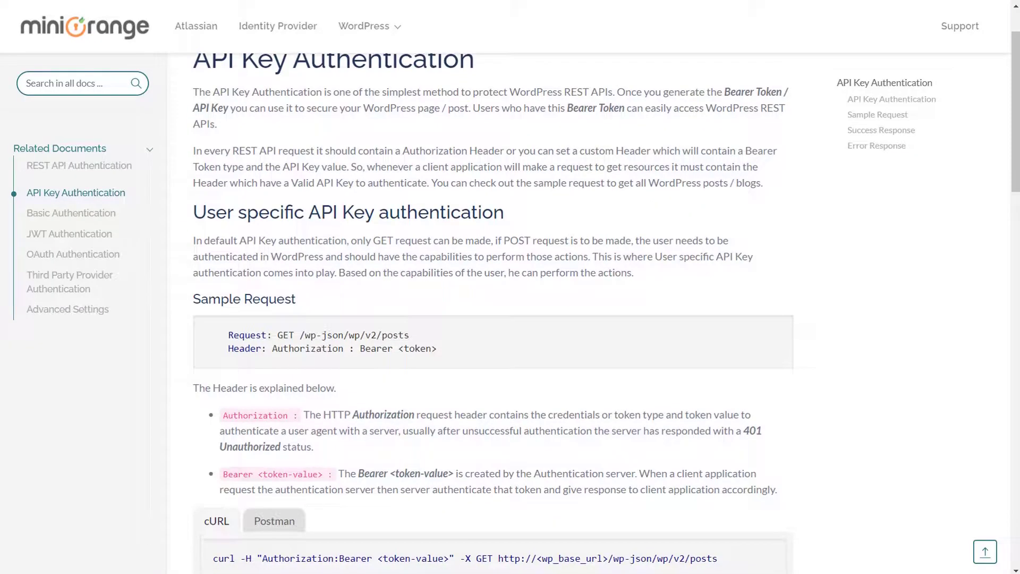
Step: Download the Postman collection from the Sample Request section of the API Key Authentication docs
{"action": "scroll", "coordinate": [493, 298], "scroll_direction": "down", "scroll_amount": 1}
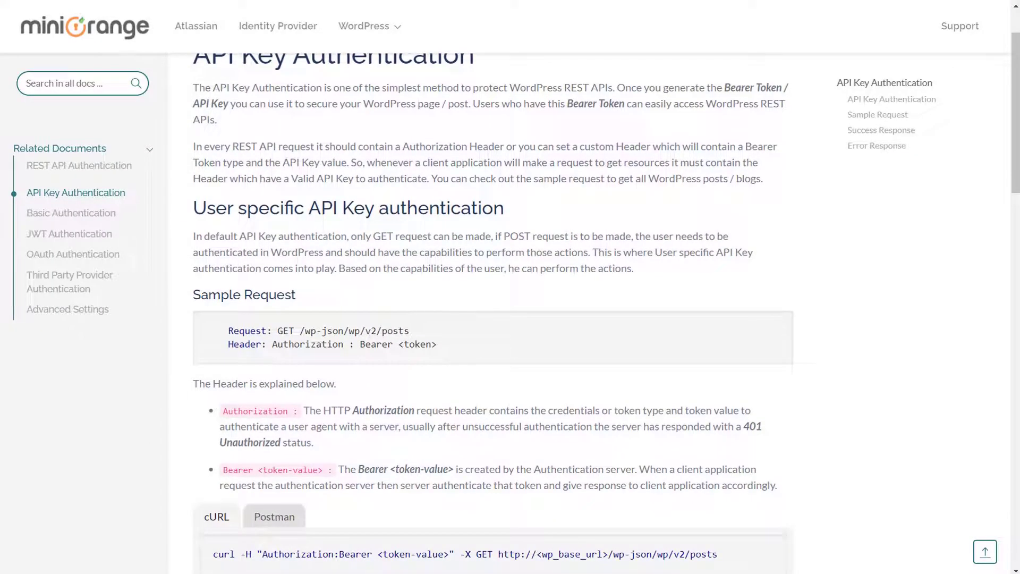
{"action": "scroll", "coordinate": [493, 297], "scroll_direction": "down", "scroll_amount": 2}
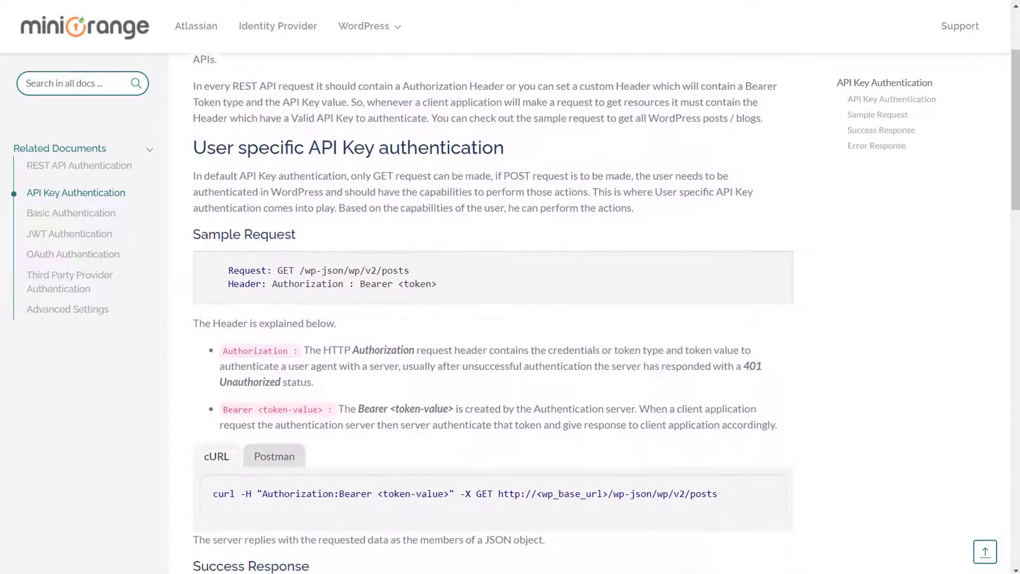
{"action": "scroll", "coordinate": [493, 297], "scroll_direction": "down", "scroll_amount": 2}
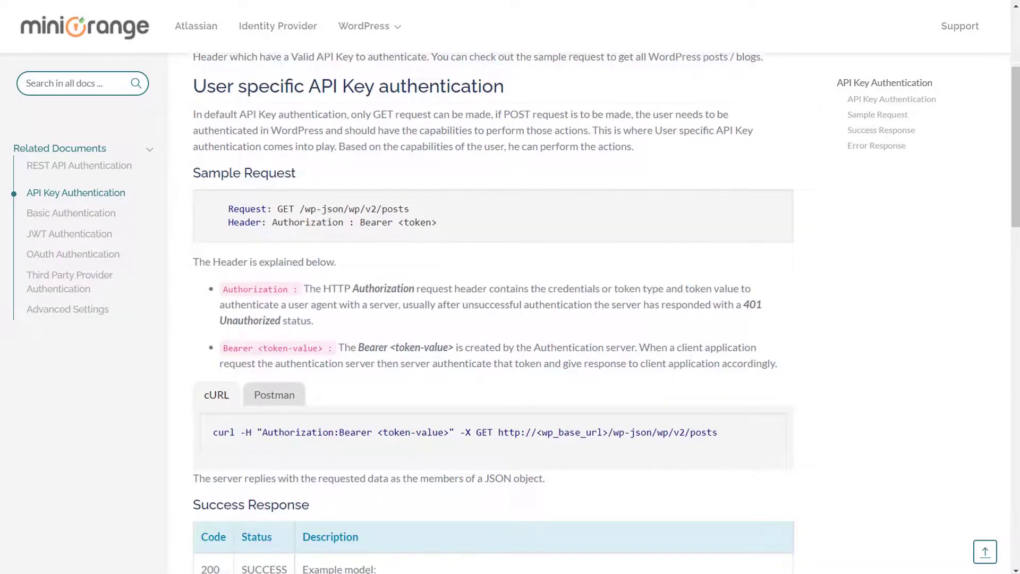
{"action": "scroll", "coordinate": [294, 310], "scroll_direction": "down", "scroll_amount": 3}
{"action": "left_click", "coordinate": [286, 299]}
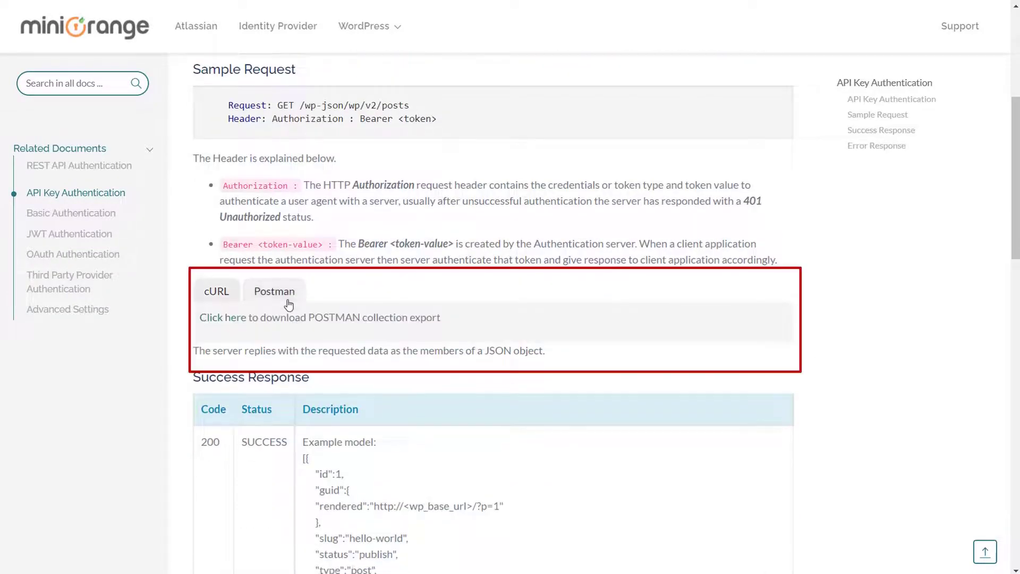
{"action": "left_click", "coordinate": [221, 320]}
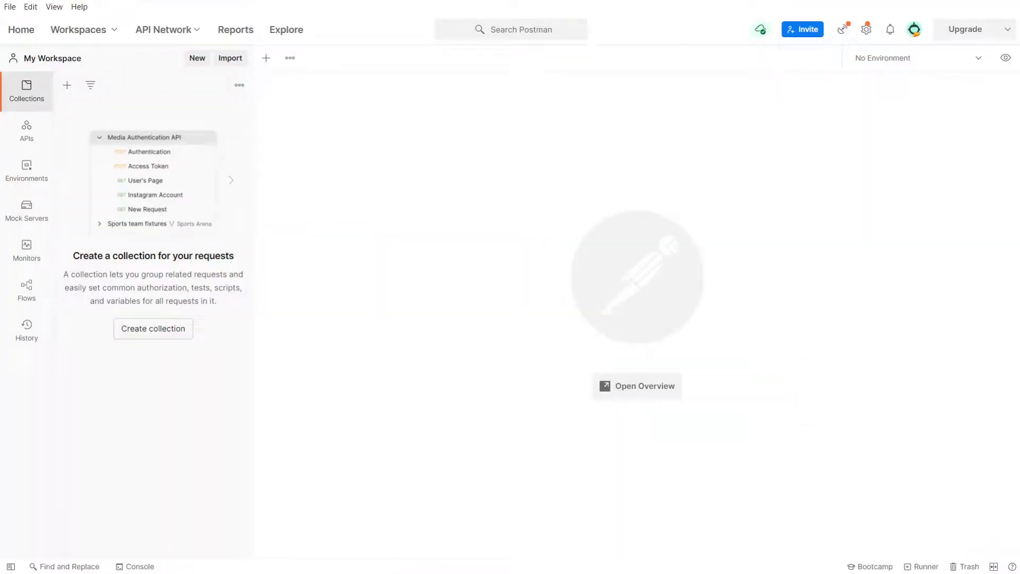
Step: Import API_KEY_AUTHENTICATION_REQUEST.postman_collection.json into the Postman workspace
{"action": "left_click", "coordinate": [230, 57]}
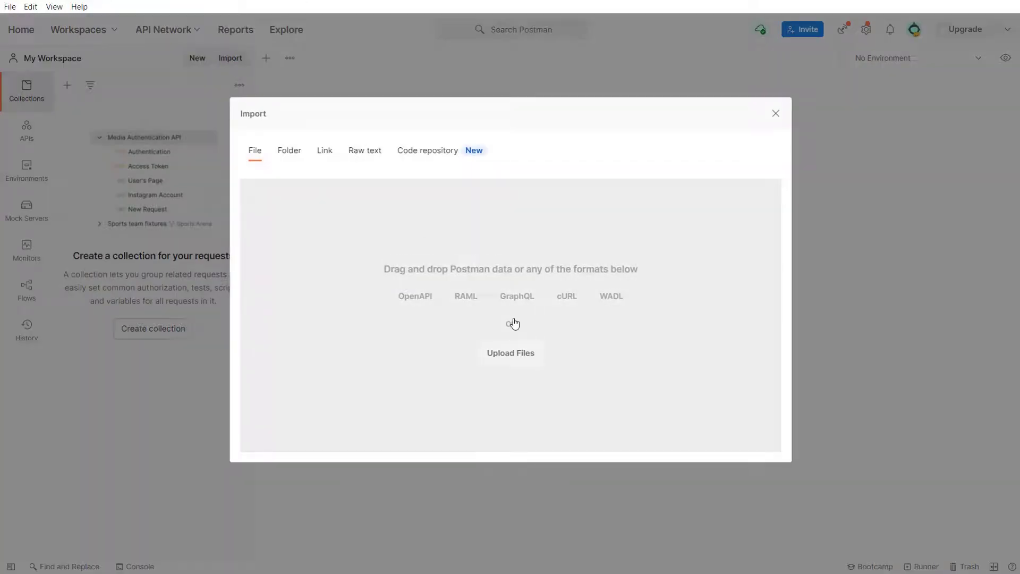
{"action": "left_click", "coordinate": [511, 354]}
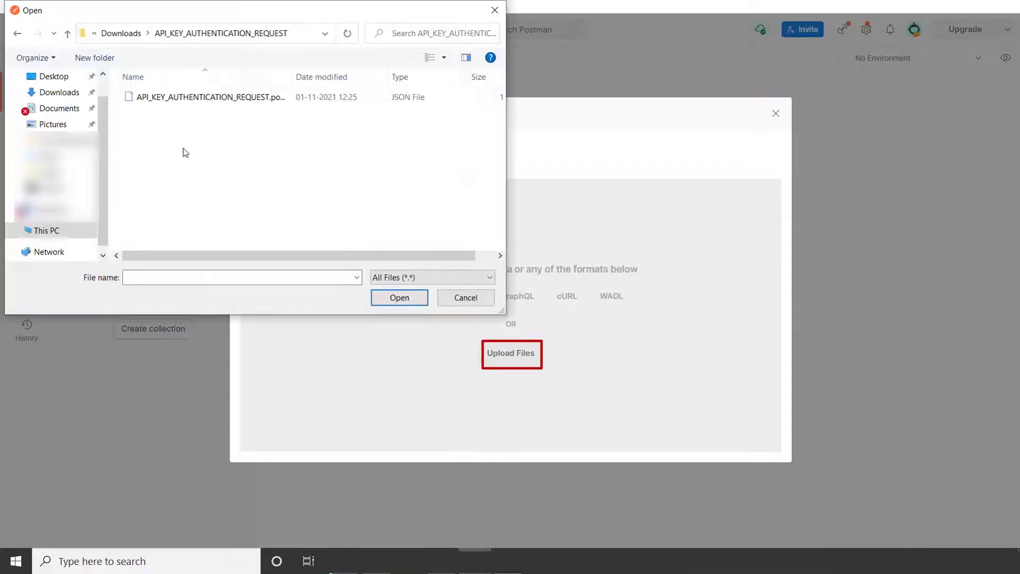
{"action": "left_click", "coordinate": [187, 102]}
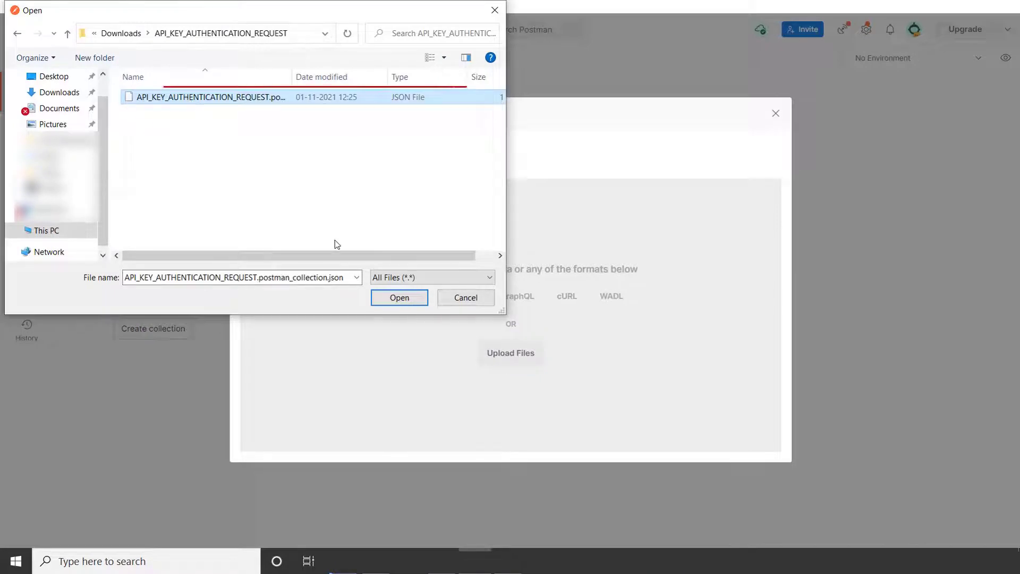
{"action": "left_click", "coordinate": [398, 298]}
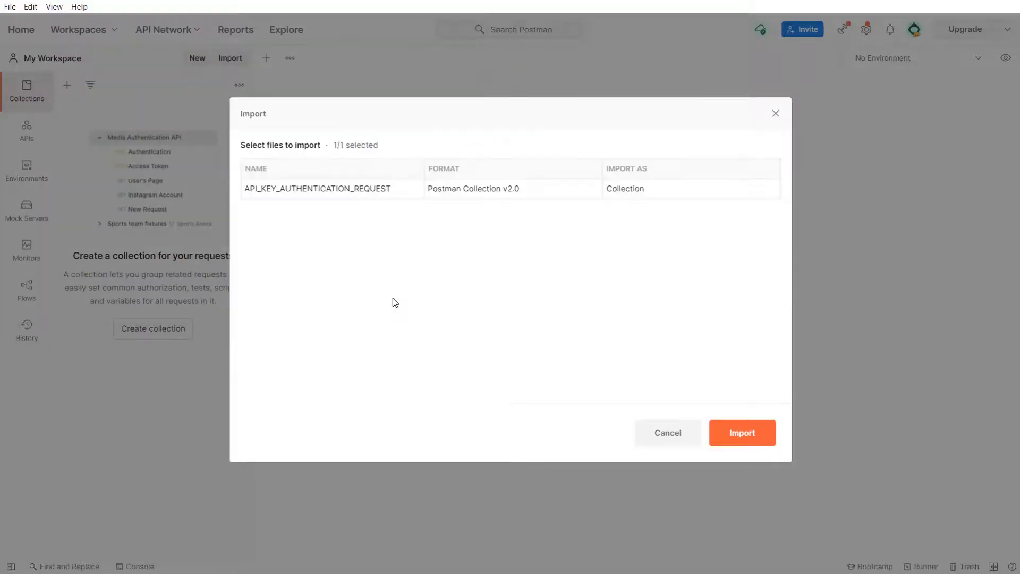
{"action": "left_click", "coordinate": [726, 432]}
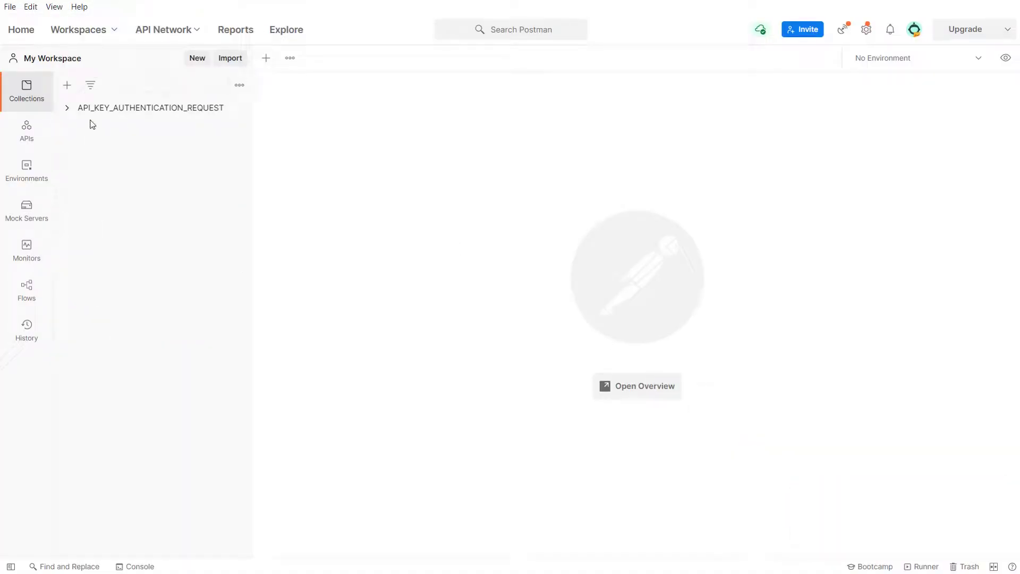
Step: Open the GET posts request and replace the <wp_base_url> placeholder with localhost/Restapi
{"action": "left_click", "coordinate": [69, 109]}
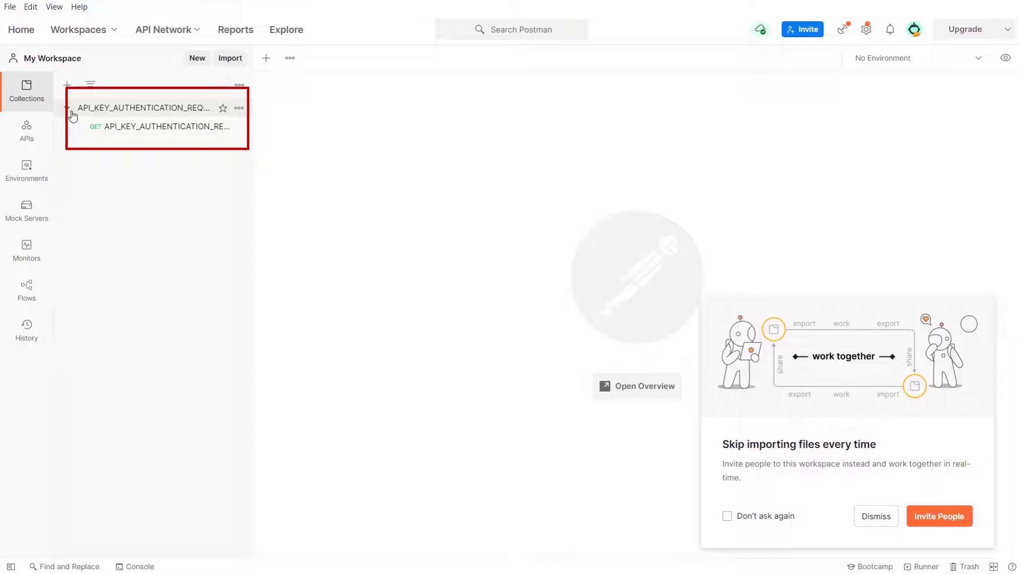
{"action": "left_click", "coordinate": [96, 127]}
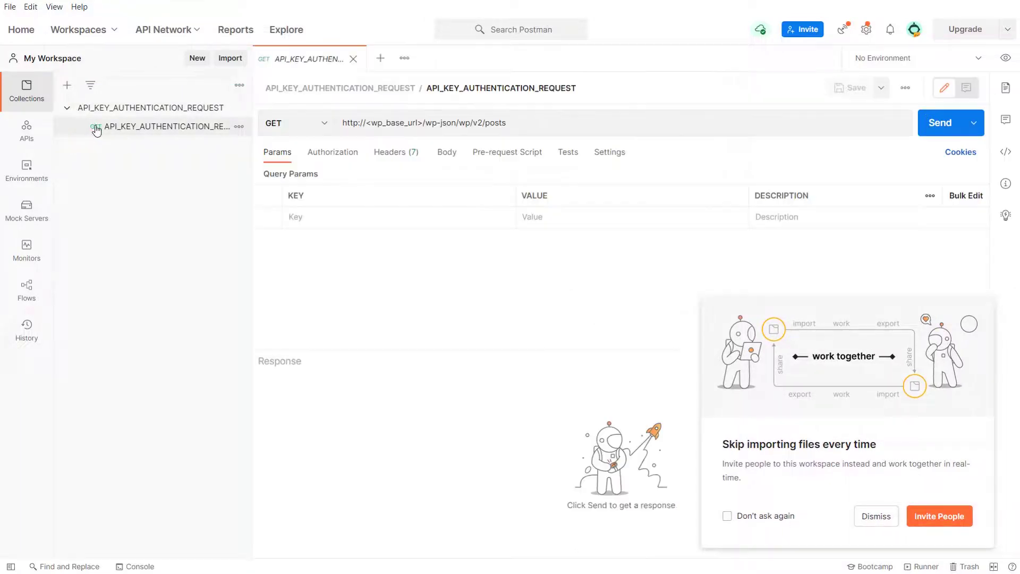
{"action": "left_click", "coordinate": [393, 120]}
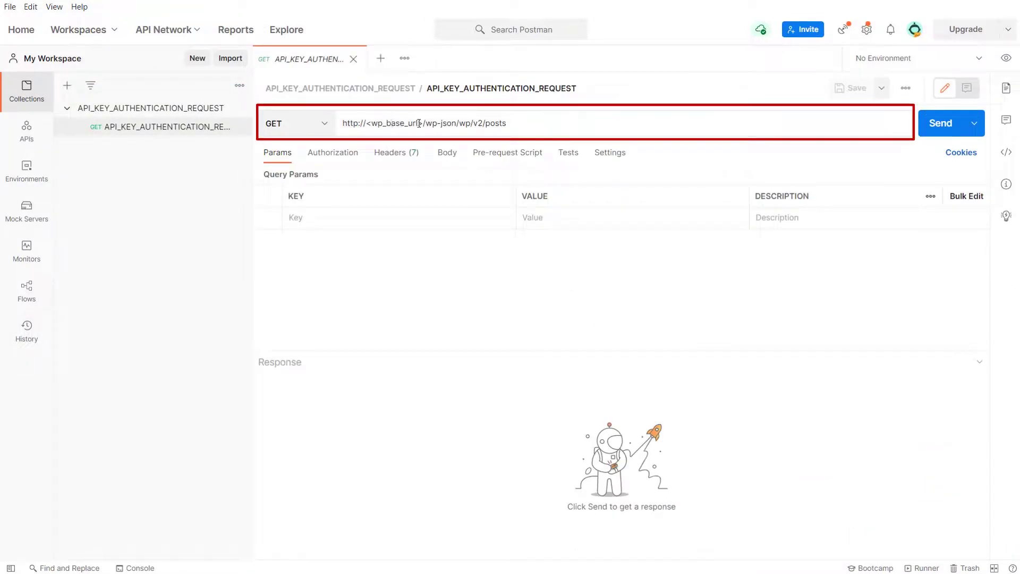
{"action": "left_click_drag", "start_coordinate": [424, 124], "coordinate": [314, 123]}
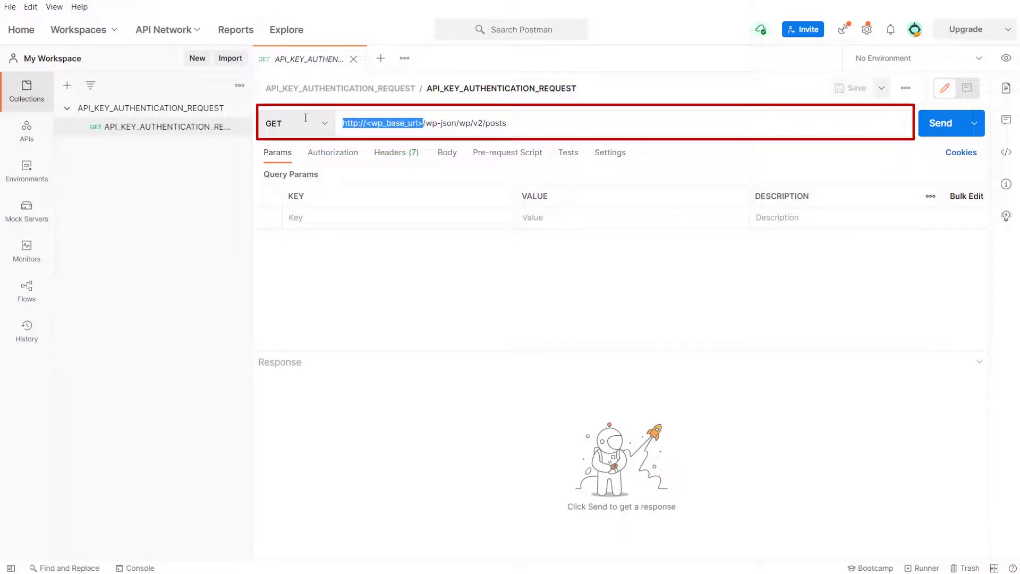
{"action": "type", "text": "http://localhost/Restapi"}
{"action": "left_click", "coordinate": [489, 259]}
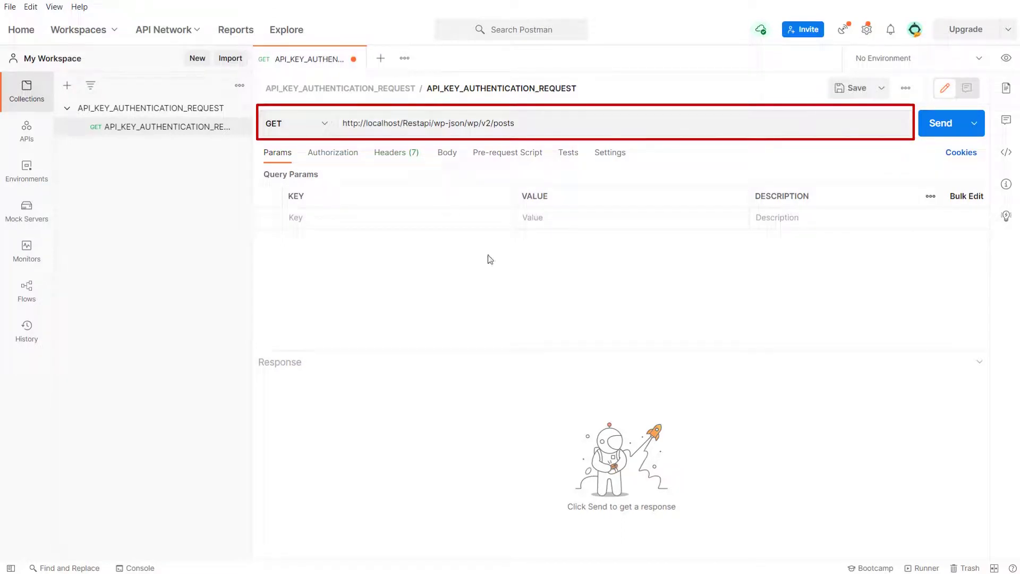
Step: Paste the universal API key after 'Bearer ' in the Authorization header
{"action": "left_click", "coordinate": [387, 156]}
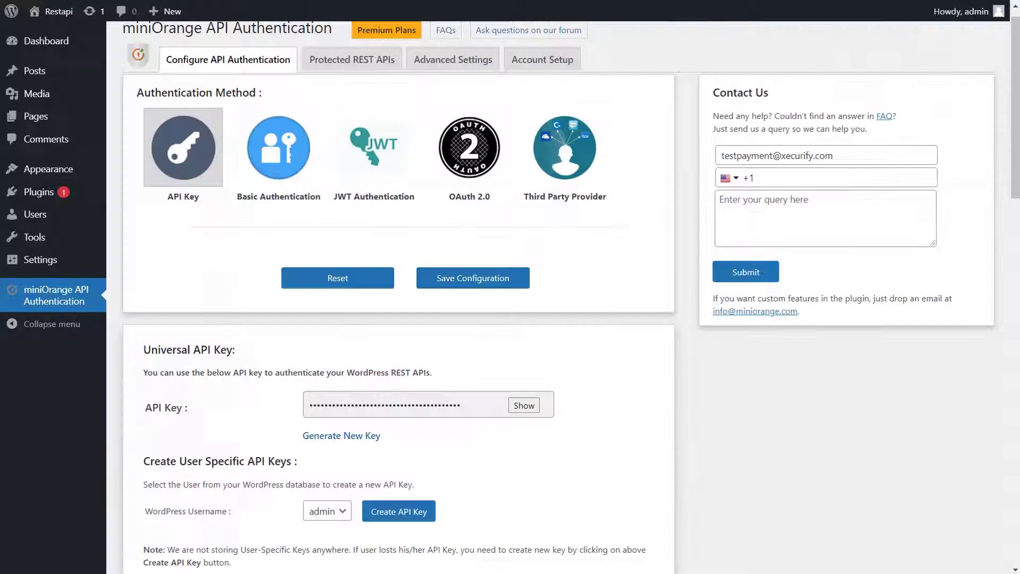
{"action": "left_click", "coordinate": [523, 406]}
{"action": "double_click", "coordinate": [479, 408]}
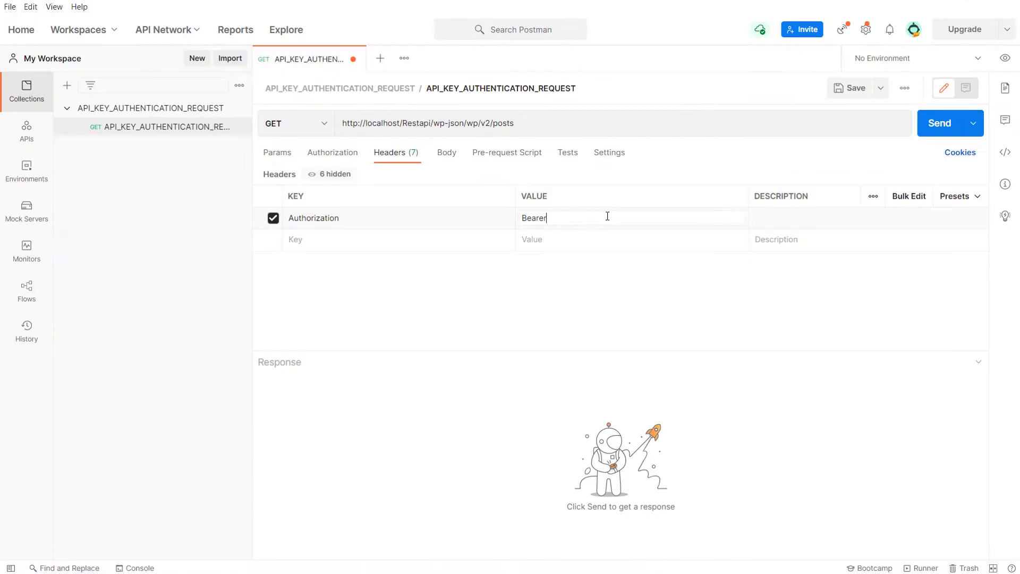
{"action": "key", "text": "ctrl+v"}
{"action": "left_click", "coordinate": [654, 273]}
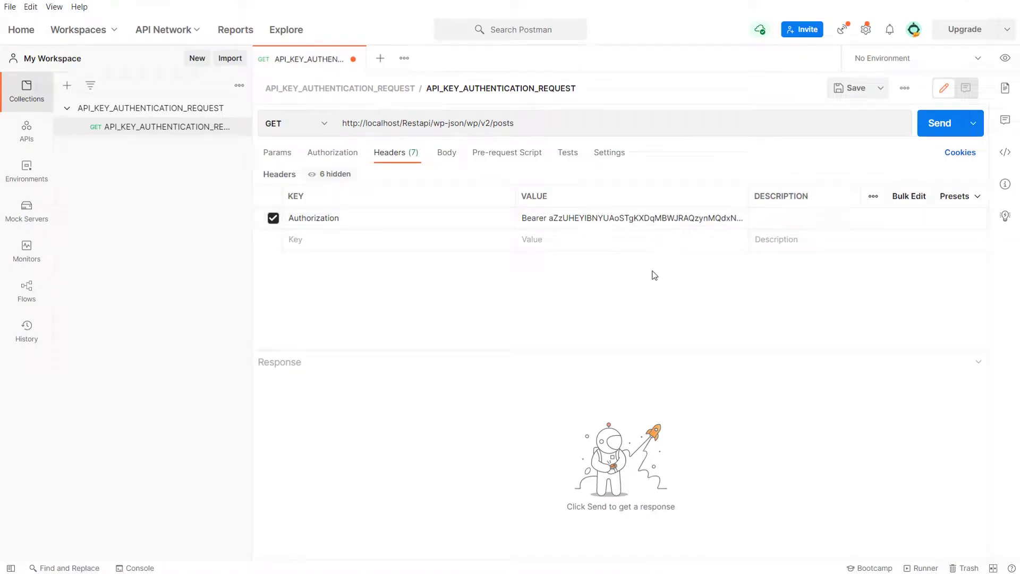
Step: Send the GET posts request and review the 200 OK JSON list of posts
{"action": "left_click", "coordinate": [945, 127]}
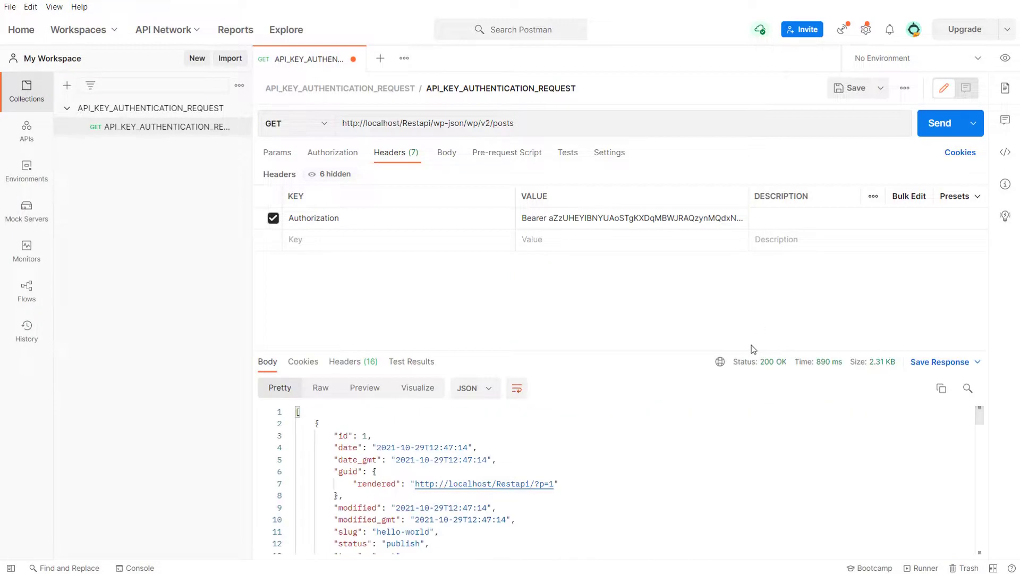
{"action": "scroll", "coordinate": [665, 436], "scroll_direction": "down", "scroll_amount": 1}
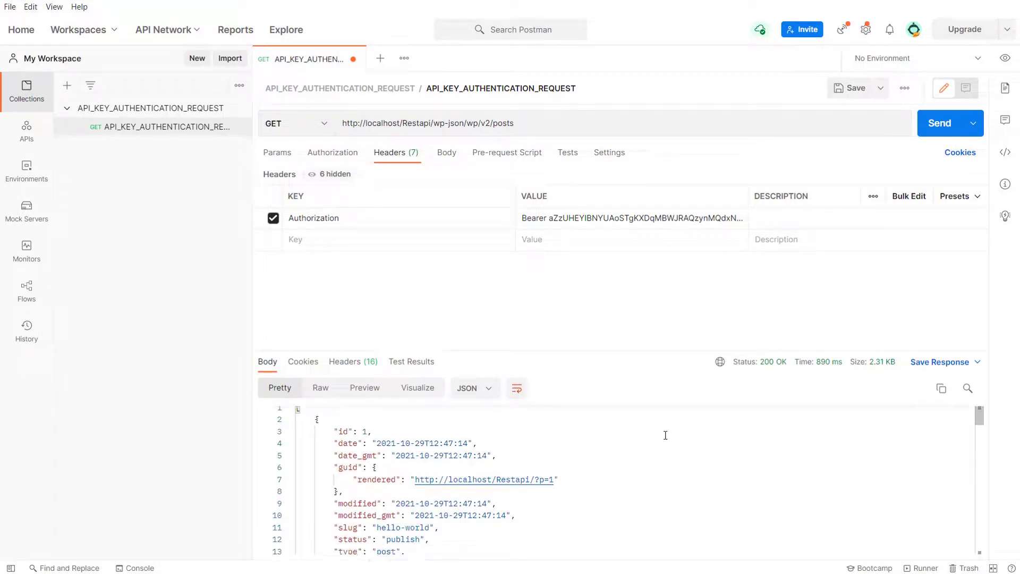
{"action": "scroll", "coordinate": [665, 435], "scroll_direction": "down", "scroll_amount": 6}
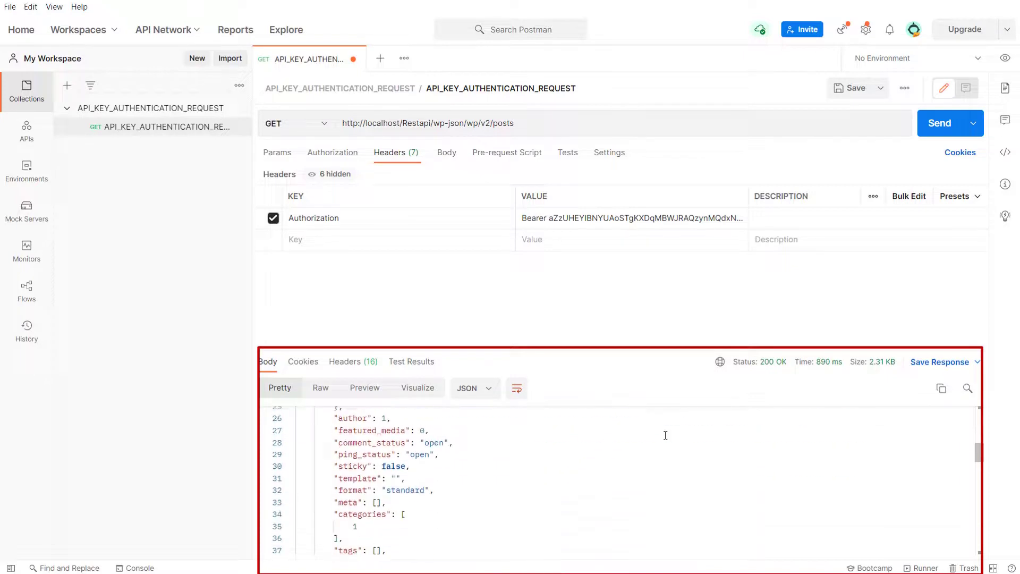
{"action": "scroll", "coordinate": [665, 435], "scroll_direction": "down", "scroll_amount": 2}
{"action": "scroll", "coordinate": [576, 500], "scroll_direction": "up", "scroll_amount": 8}
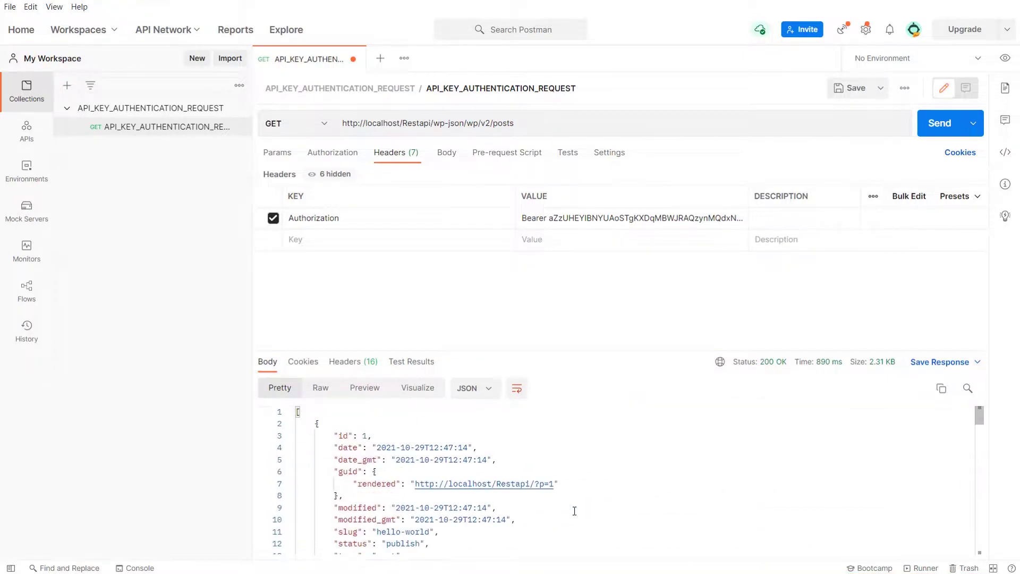
{"action": "scroll", "coordinate": [574, 511], "scroll_direction": "down", "scroll_amount": 3}
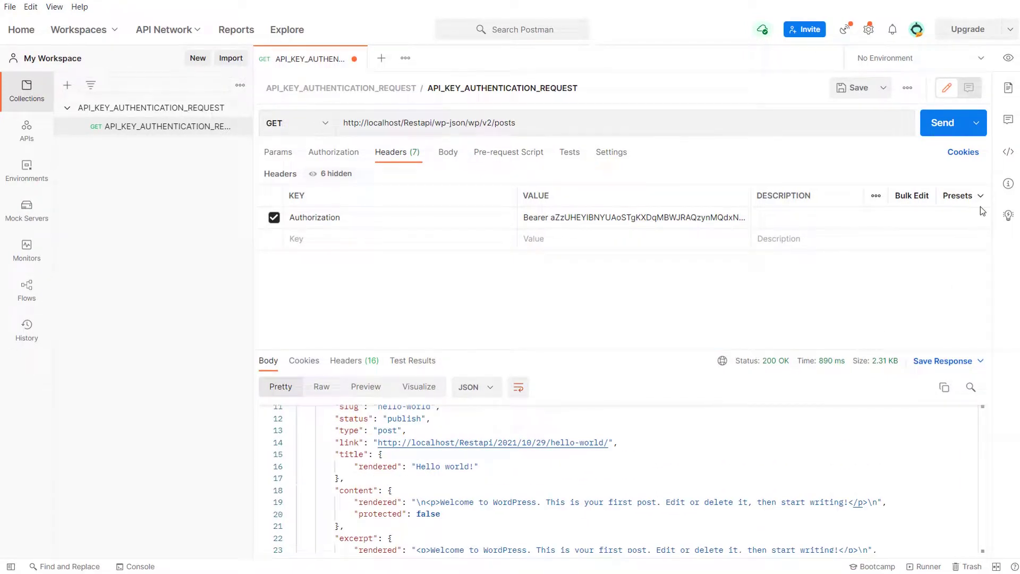
Step: Show the request's code snippet and switch it through Dart - http, Go - Native and Java - OkHttp
{"action": "left_click", "coordinate": [1006, 154]}
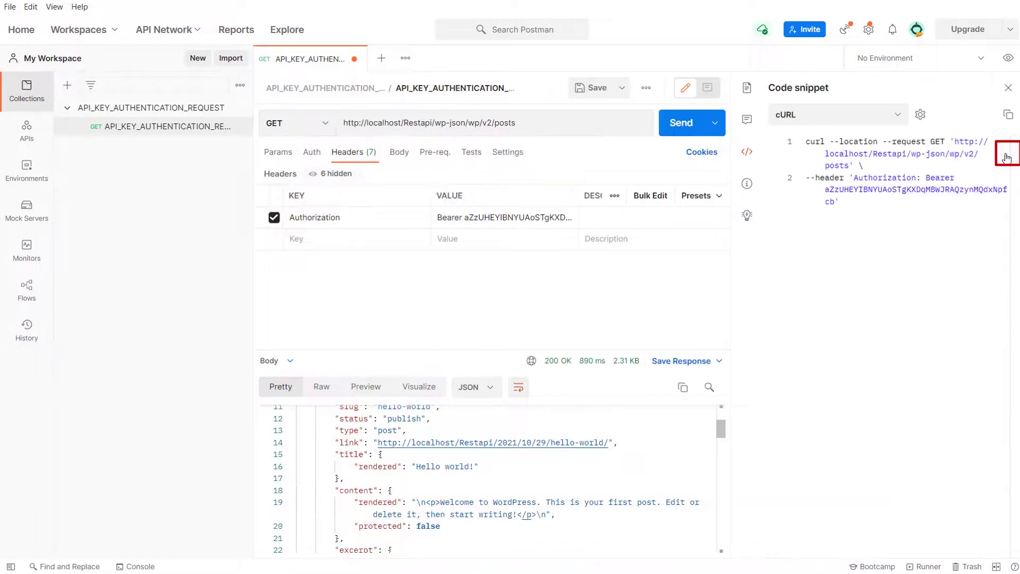
{"action": "left_click", "coordinate": [899, 118]}
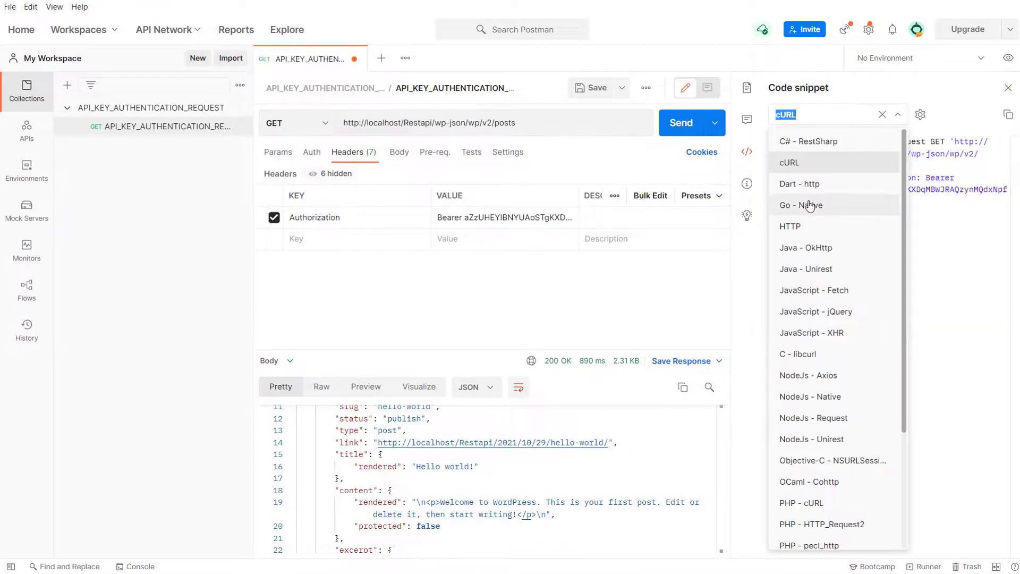
{"action": "left_click", "coordinate": [800, 184]}
{"action": "left_click", "coordinate": [818, 114]}
{"action": "left_click", "coordinate": [814, 206]}
{"action": "left_click", "coordinate": [871, 117]}
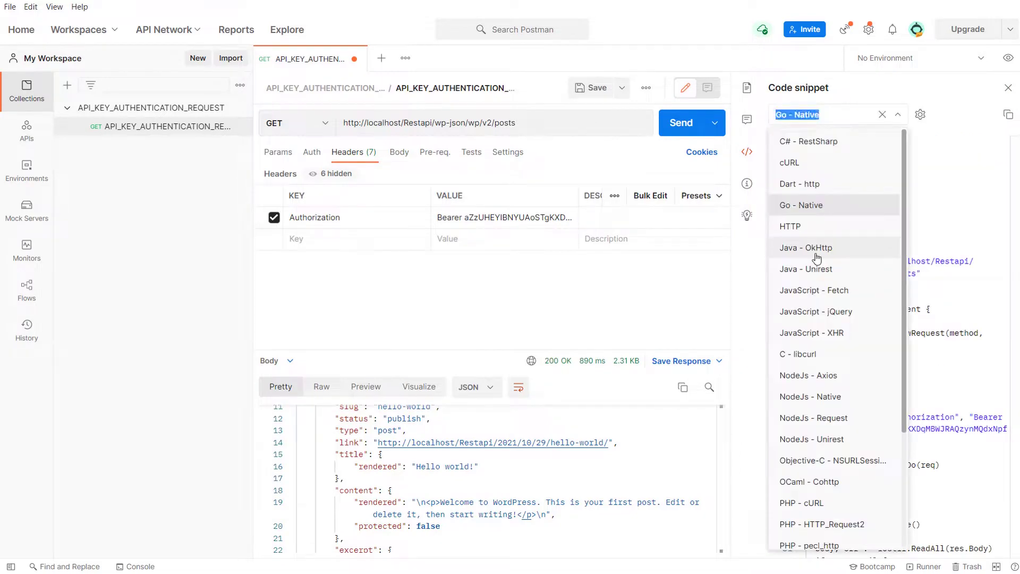